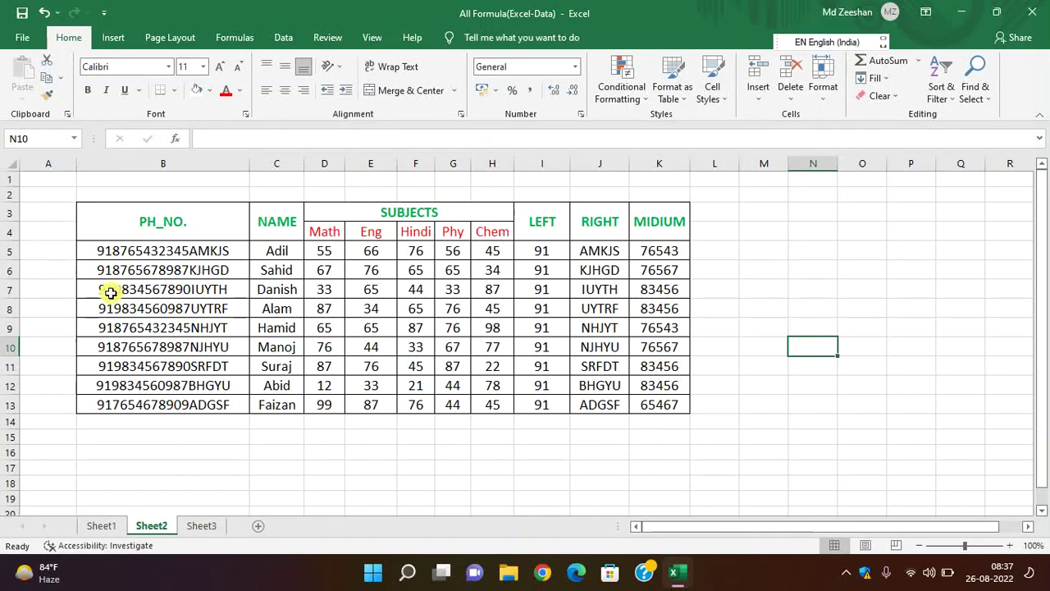
Step: Clear the values in I5:K13 under the LEFT, RIGHT and MIDIUM headers
mouse_move(537, 257)
left_mouse_down()
mouse_move(643, 260)
mouse_move(650, 399)
left_mouse_up()
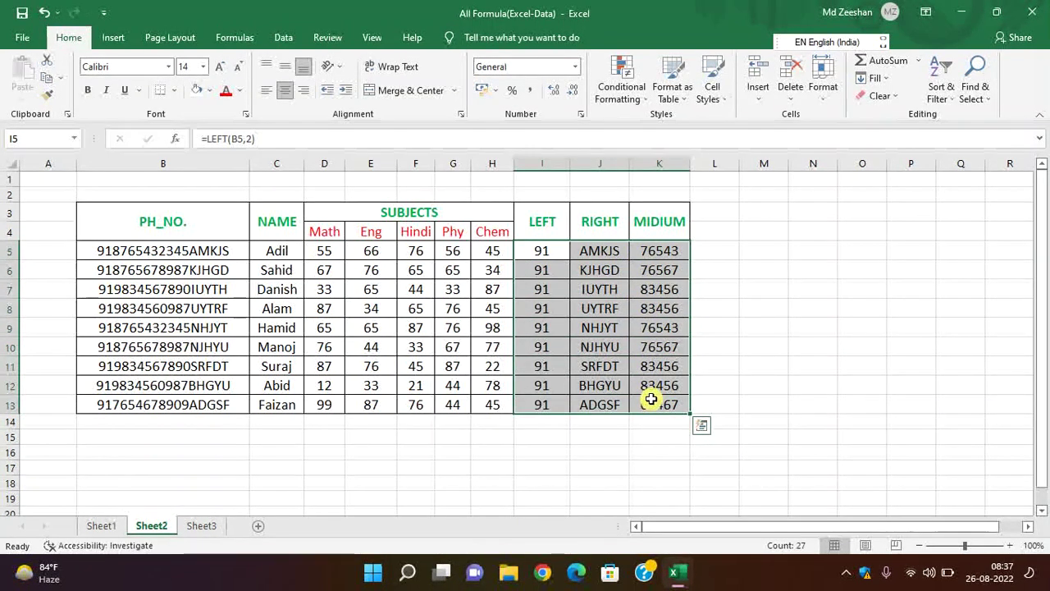
key("Delete")
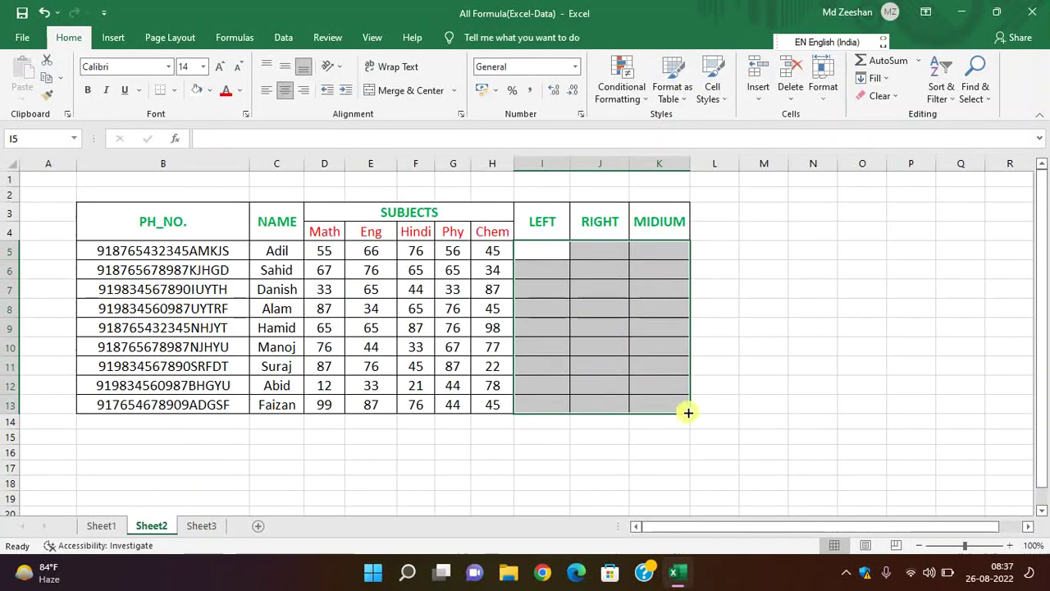
left_click(757, 395)
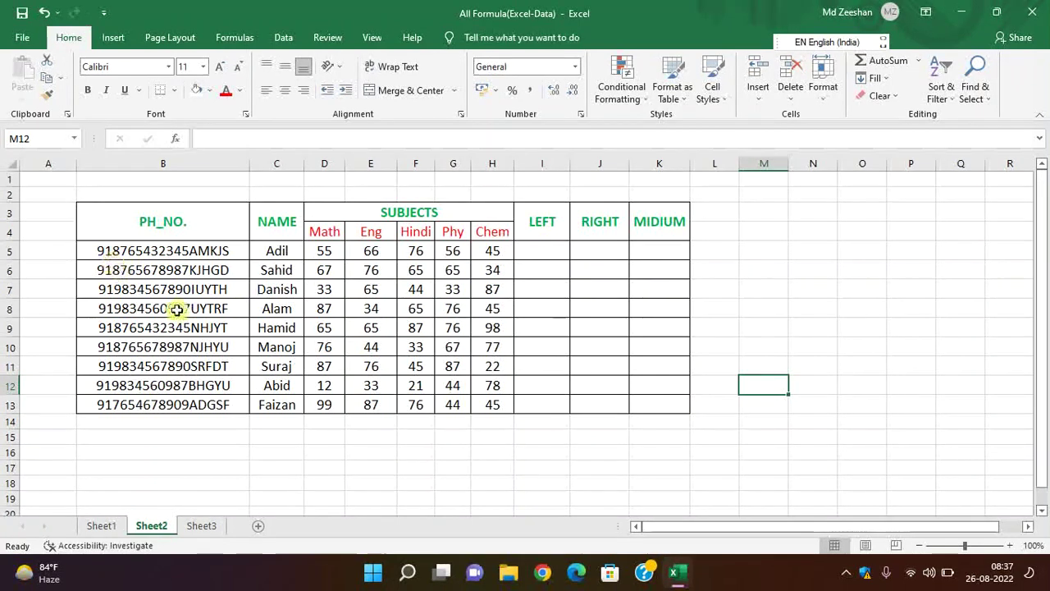
Step: Enter =LEFT(B5,2) in I5 and fill it down to I13, giving 91 in every row
left_click(538, 251)
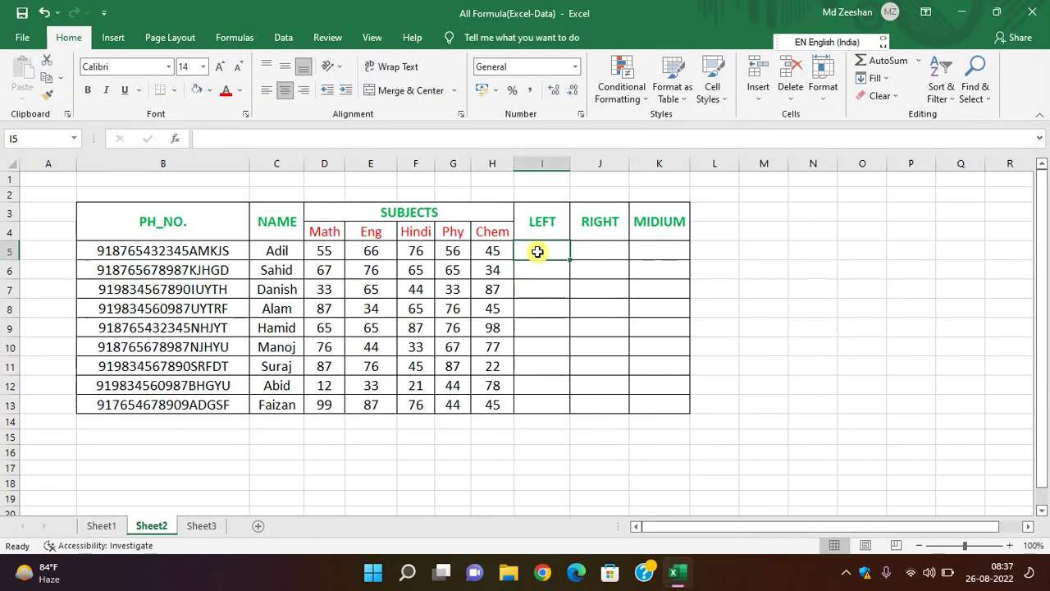
type("=")
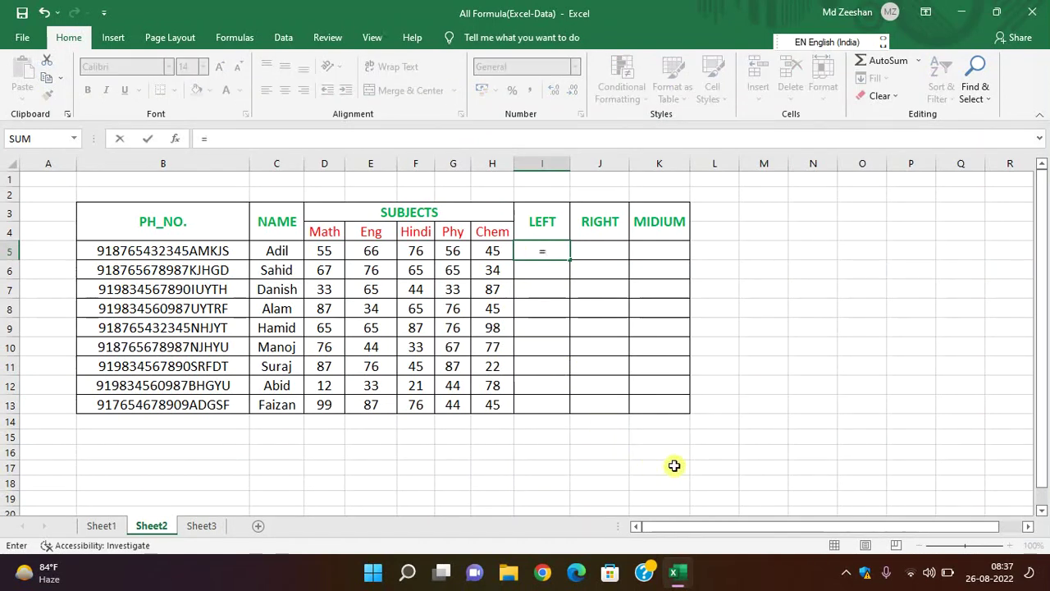
type("LEFT")
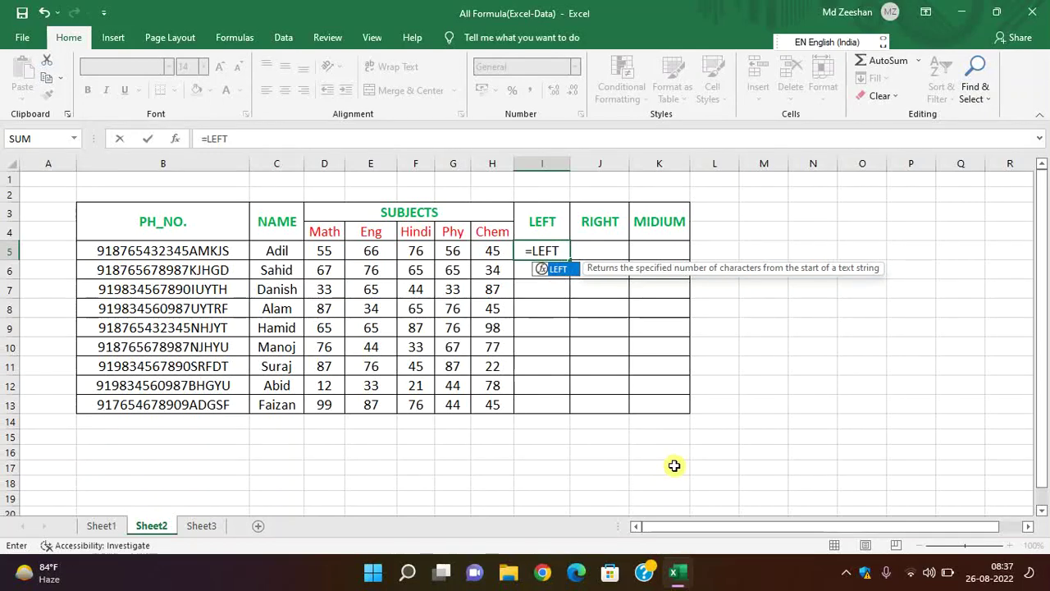
type("(")
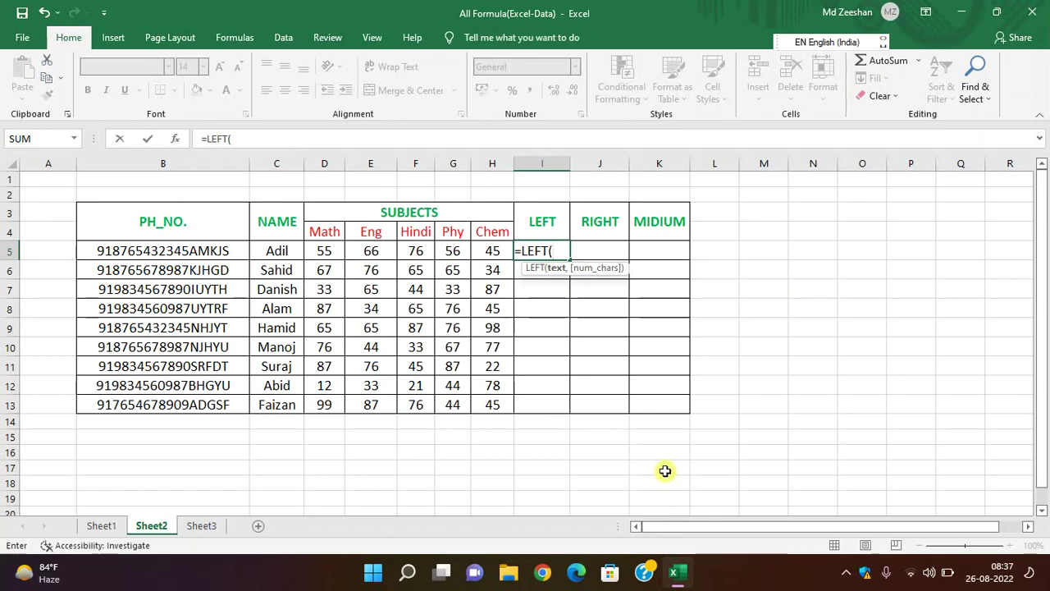
left_click(178, 251)
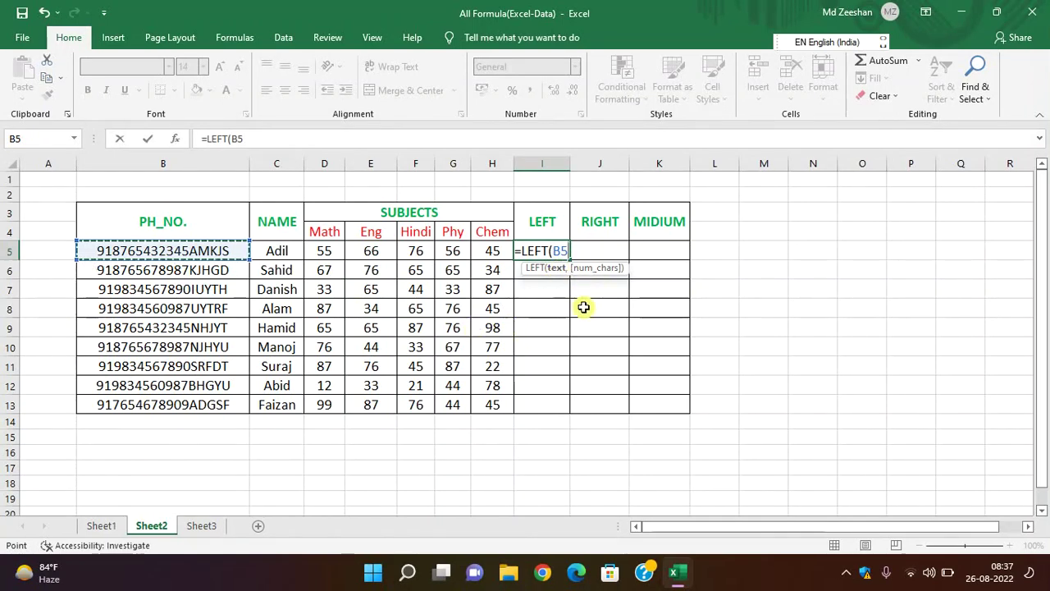
type(",2")
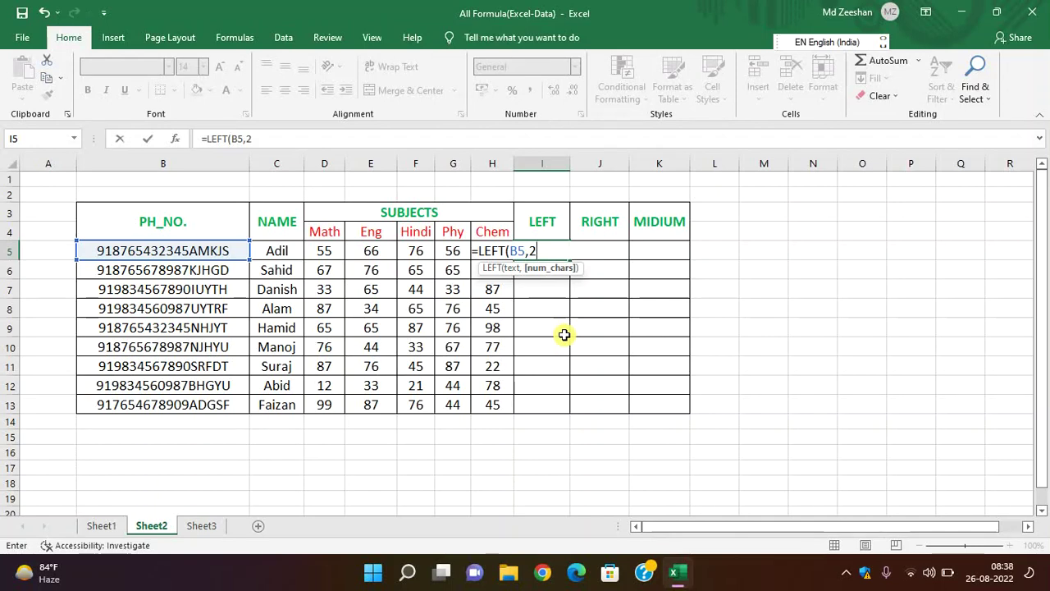
type(")")
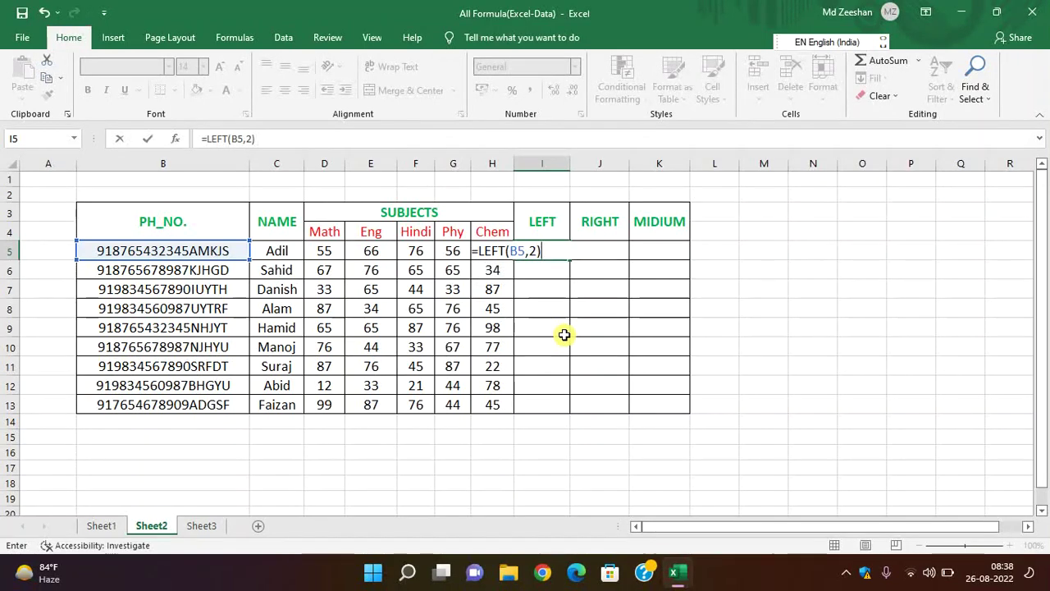
key("Return")
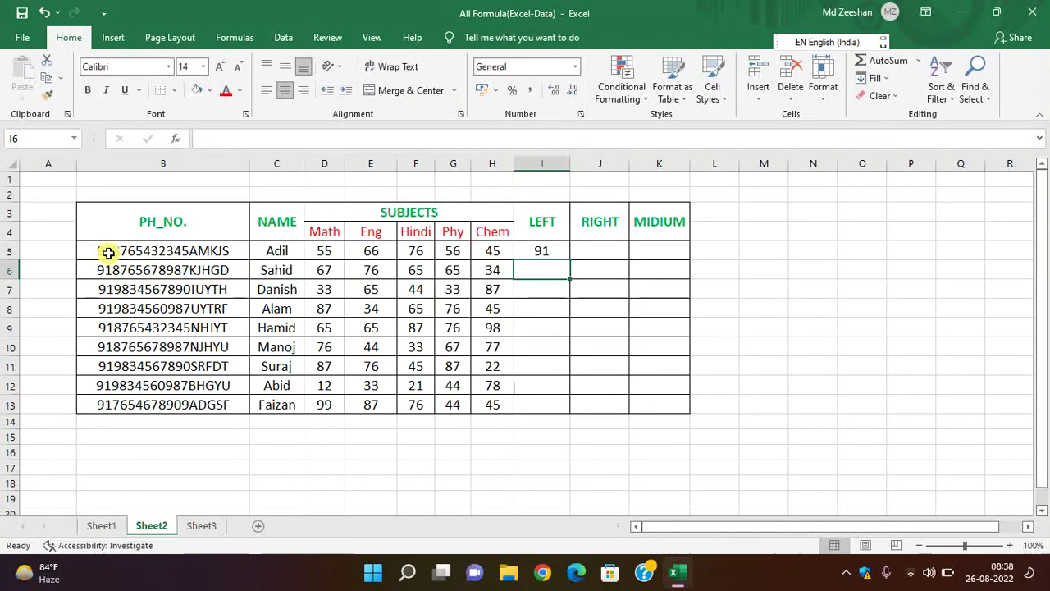
left_click(535, 248)
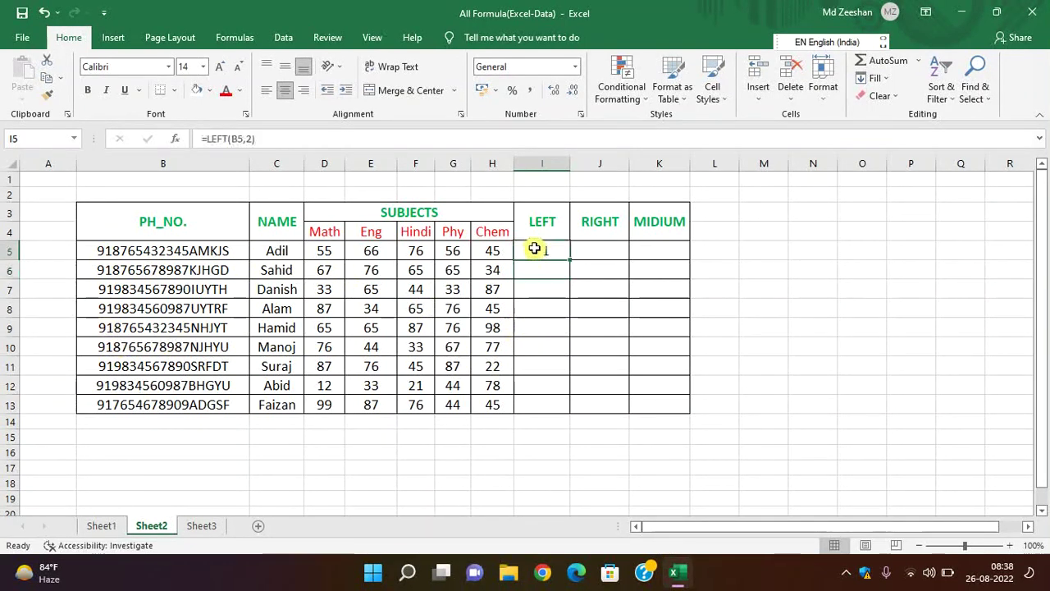
left_click_drag(569, 261, 567, 411)
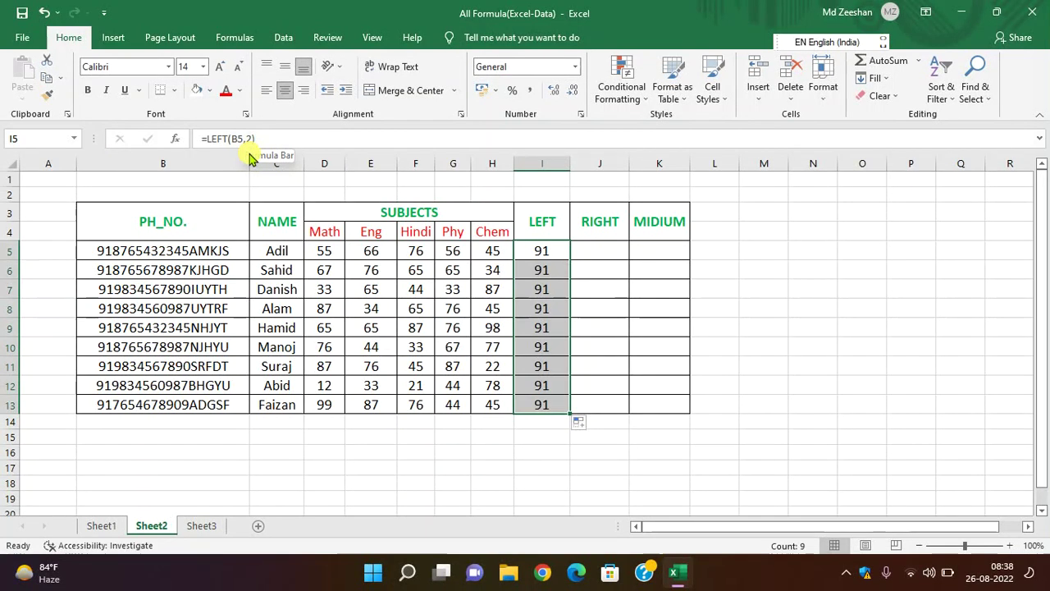
Step: Enter =RIGHT(B5,5) in J5 and fill it down to J13, returning letters like AMKJS
left_click(606, 256)
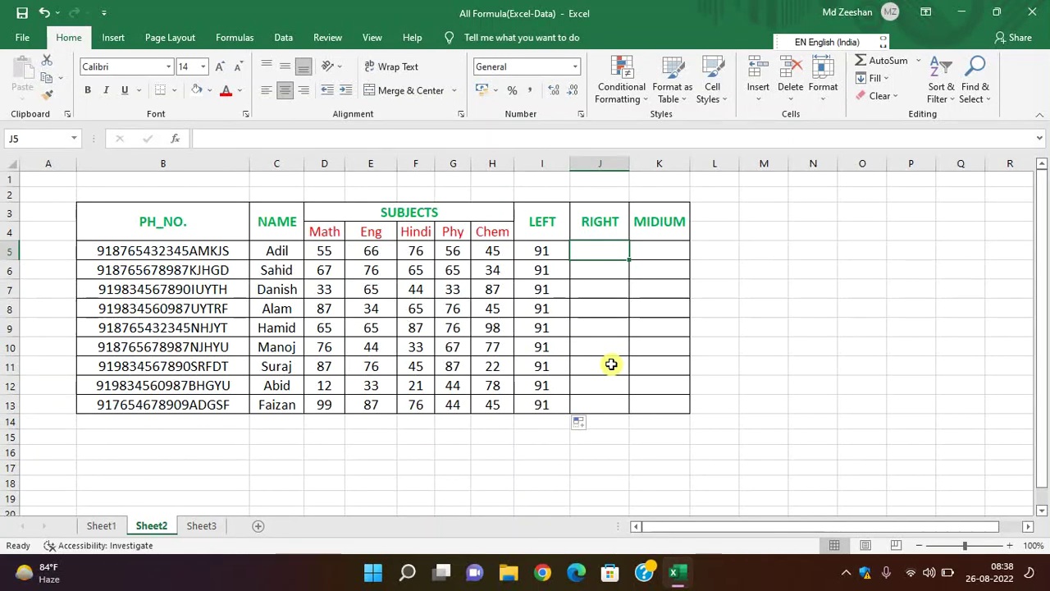
type("=")
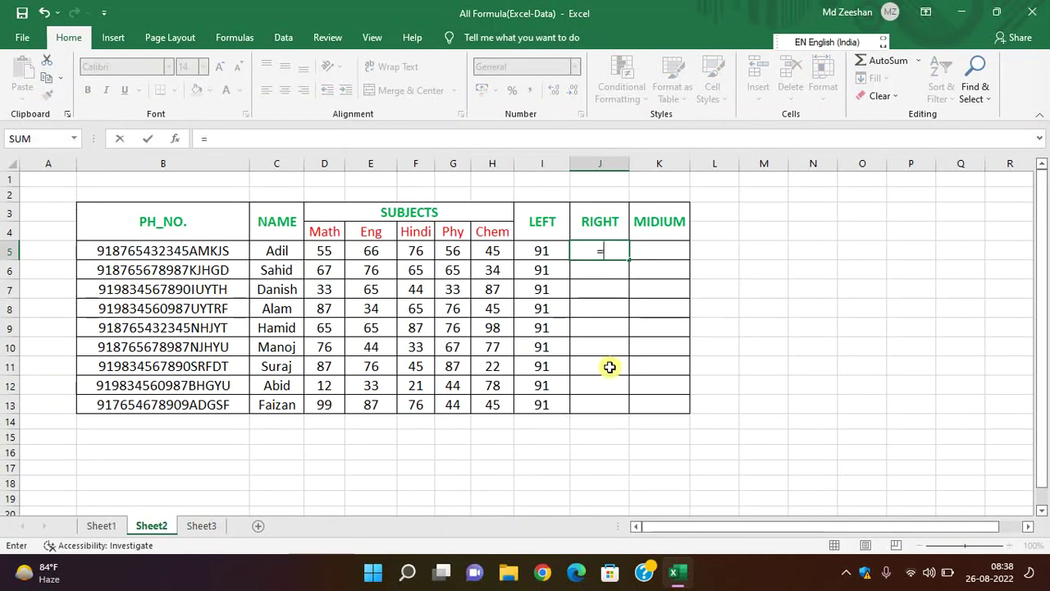
type("RIGH")
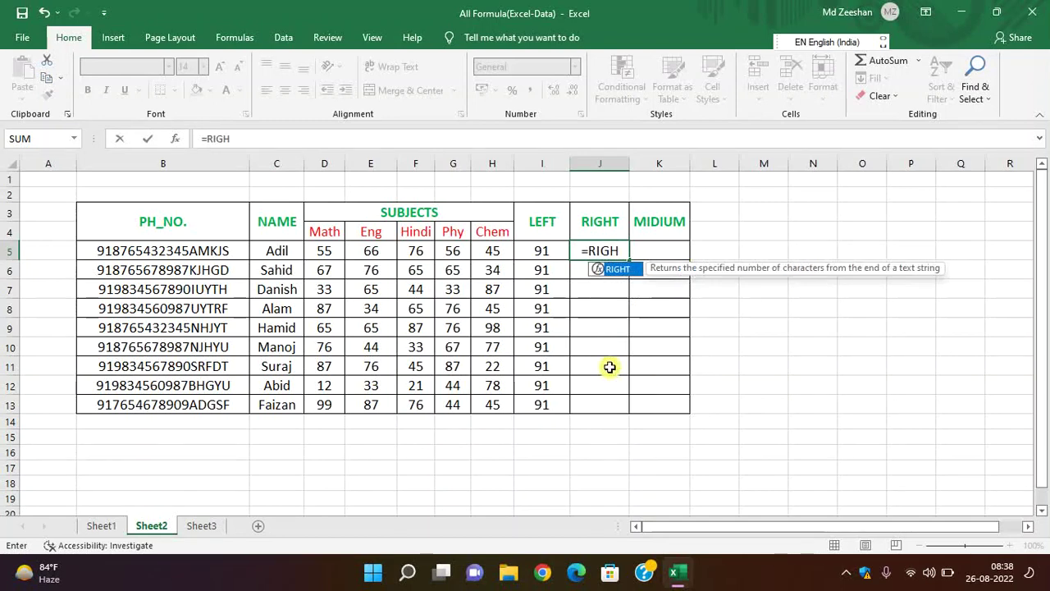
type("T(")
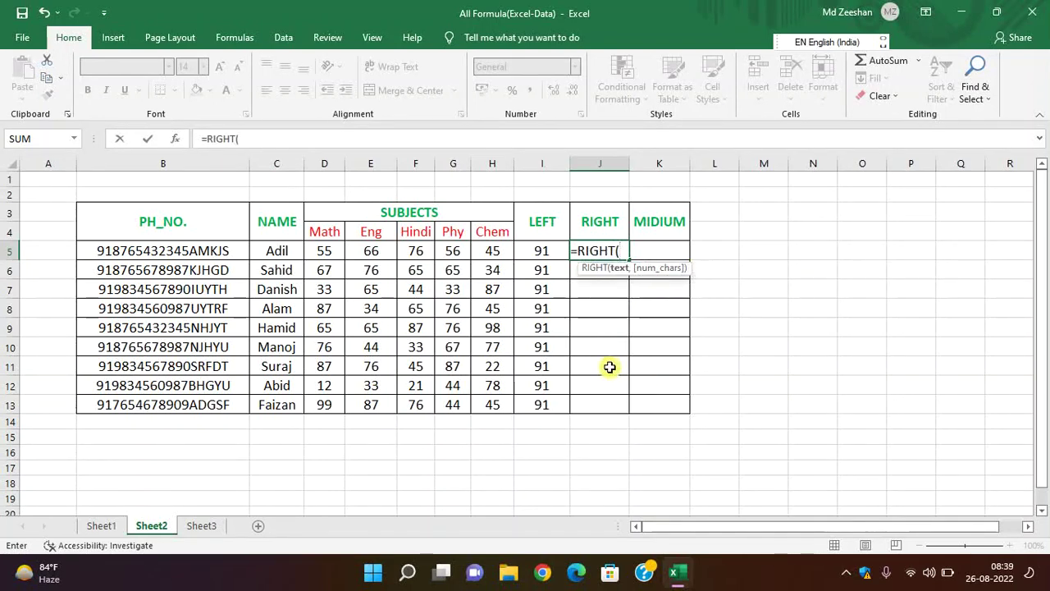
left_click(193, 255)
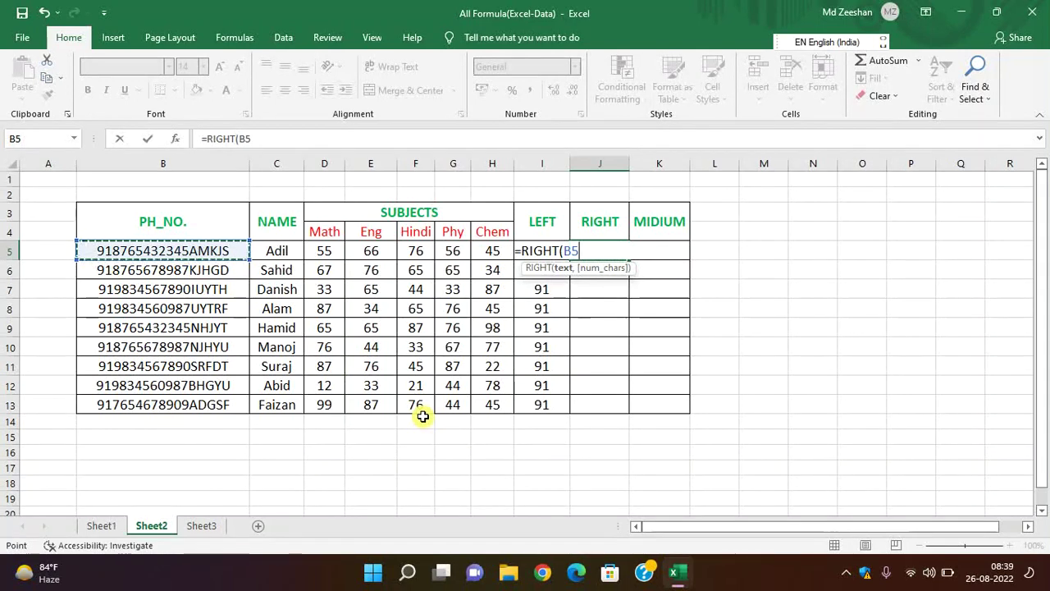
type(".")
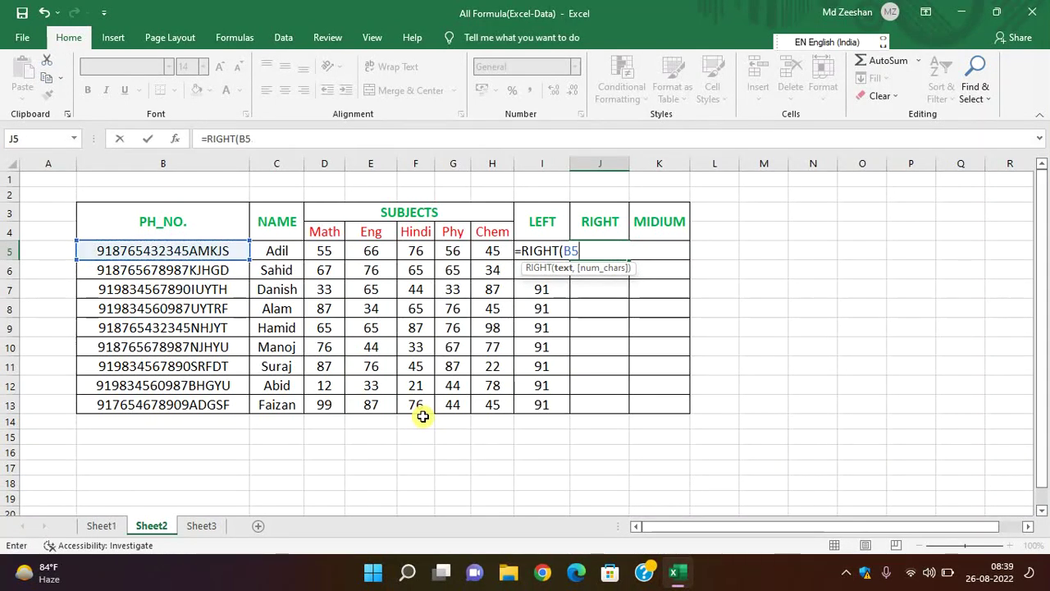
type(",5")
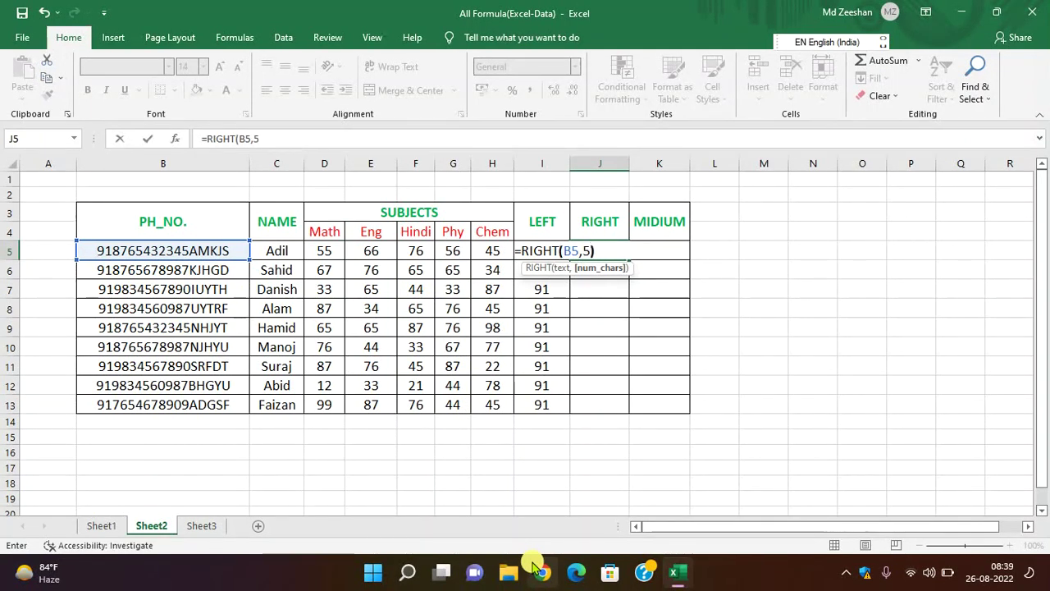
key("Return")
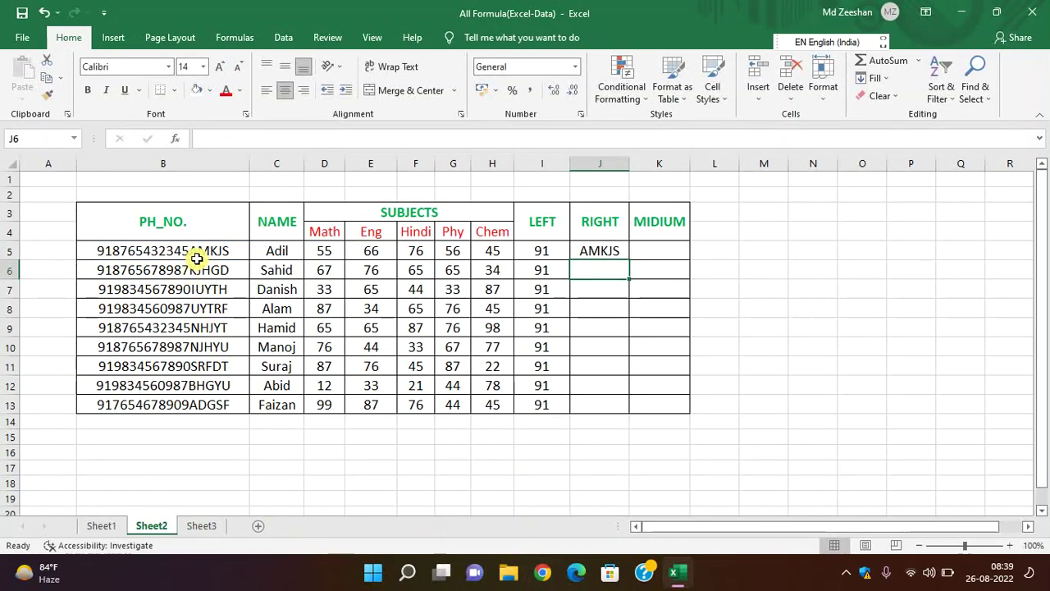
left_click(601, 247)
left_click_drag(629, 260, 628, 406)
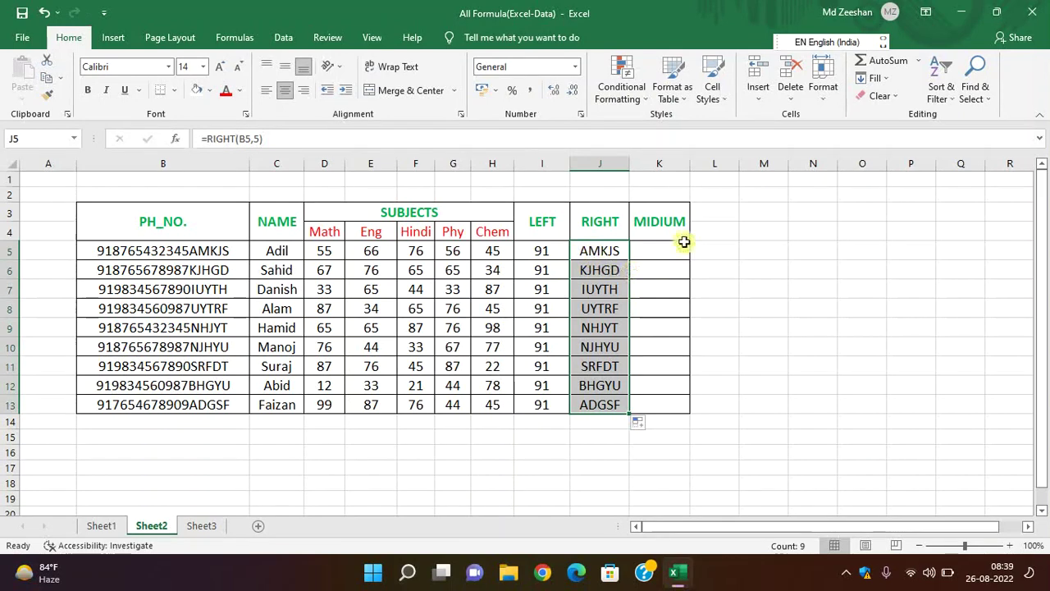
Step: Widen column K for MIDIUM, then start and cancel an unfinished =MEDIU entry in K5
left_click_drag(690, 164, 733, 168)
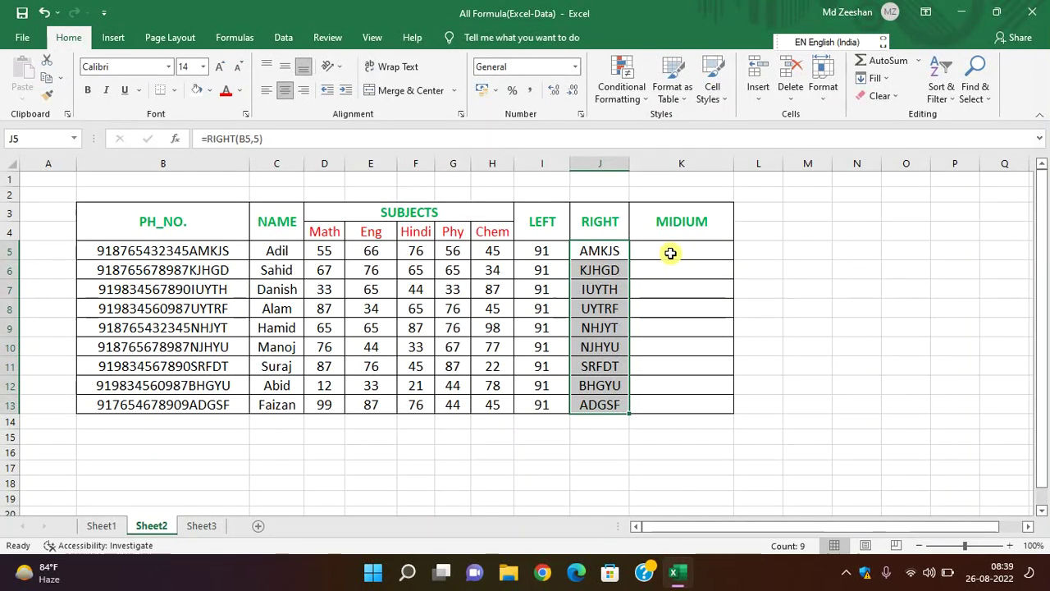
left_click(671, 253)
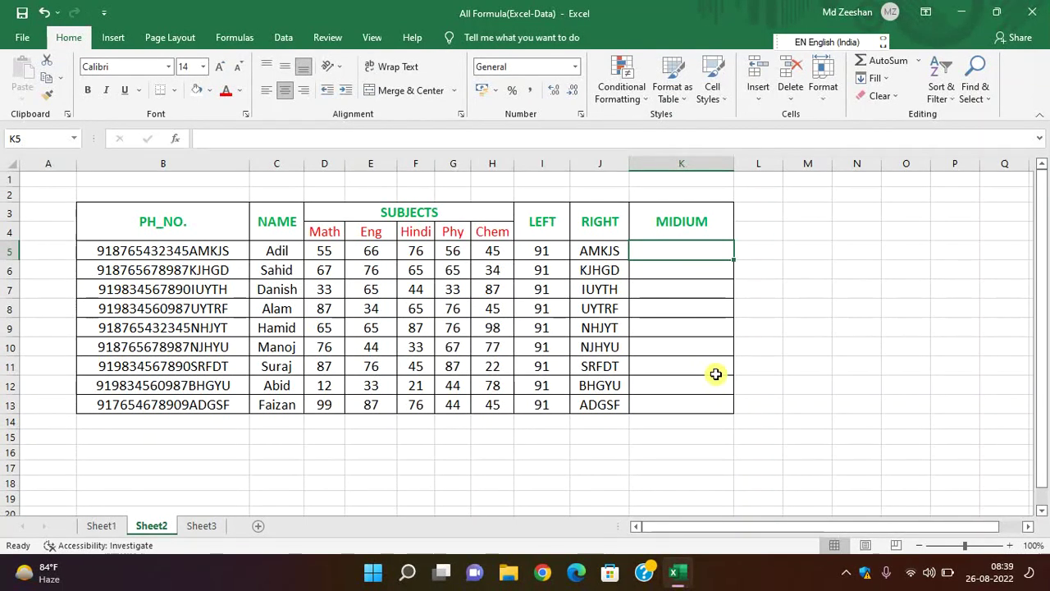
type("=")
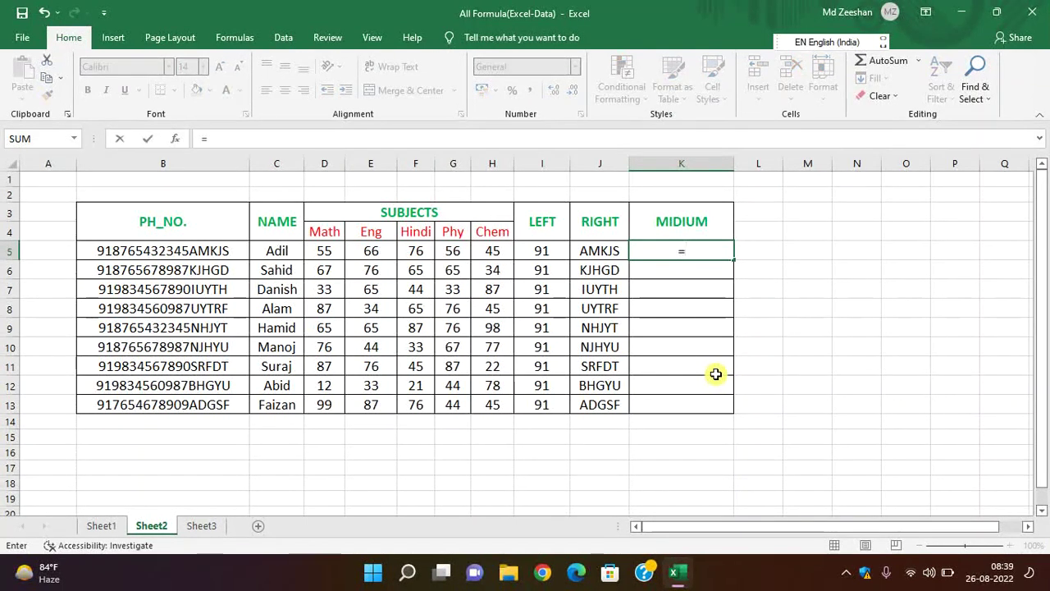
type("ME")
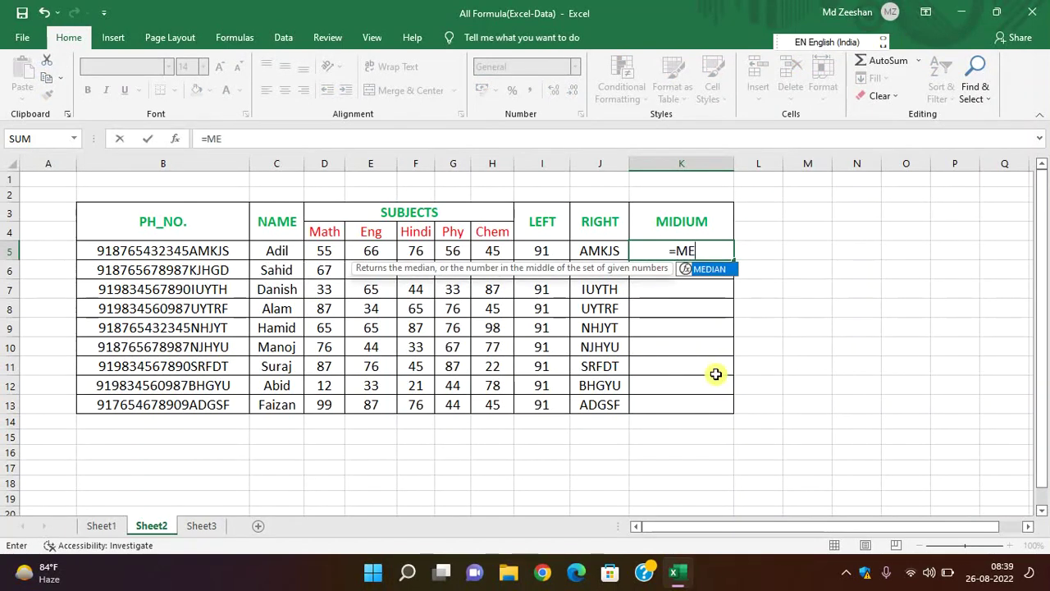
type("D")
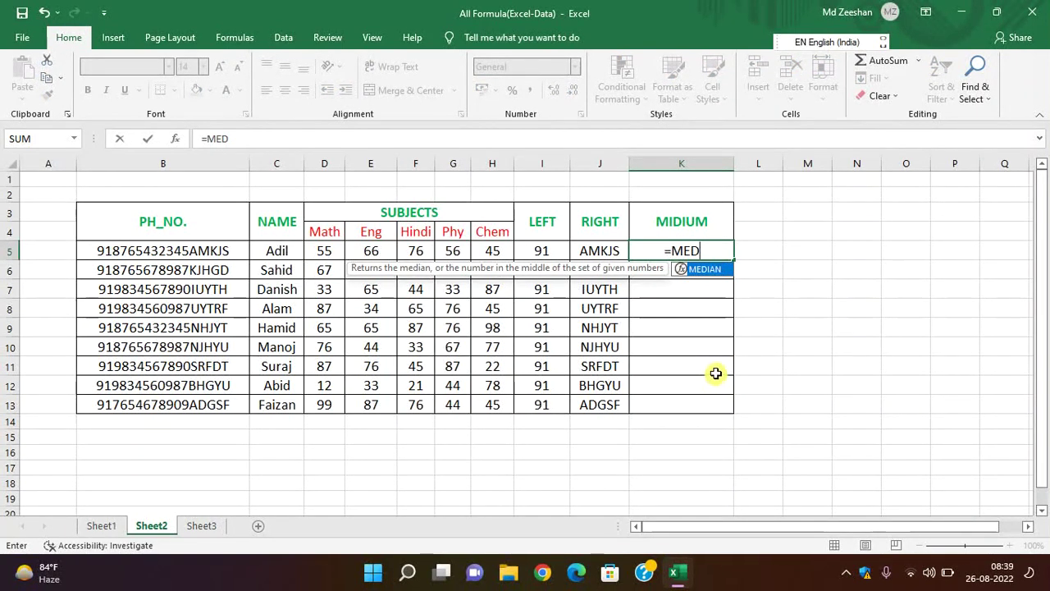
type("IU")
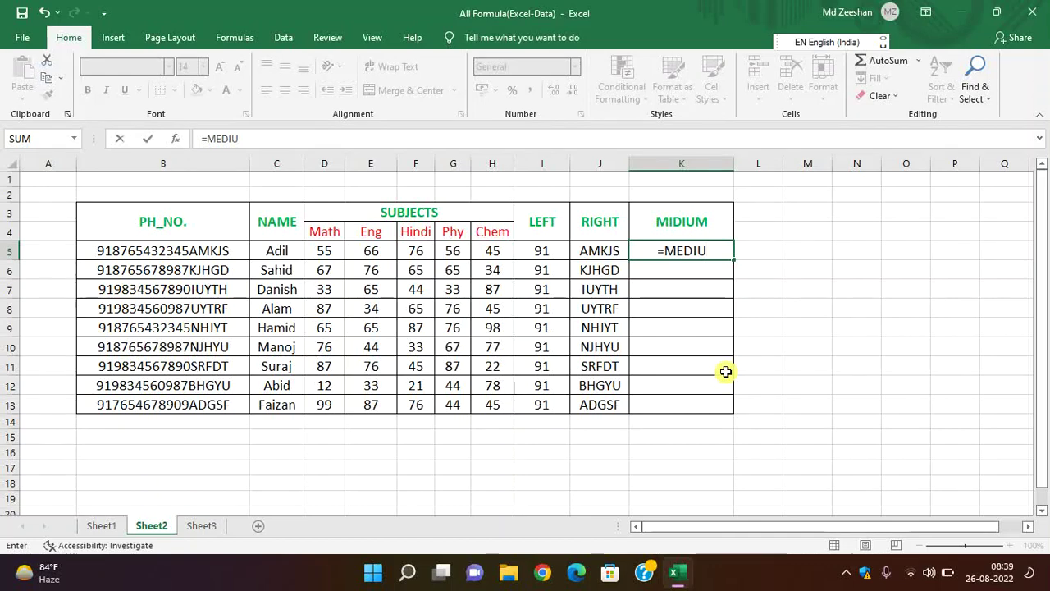
key("BackSpace")
key("BackSpace")
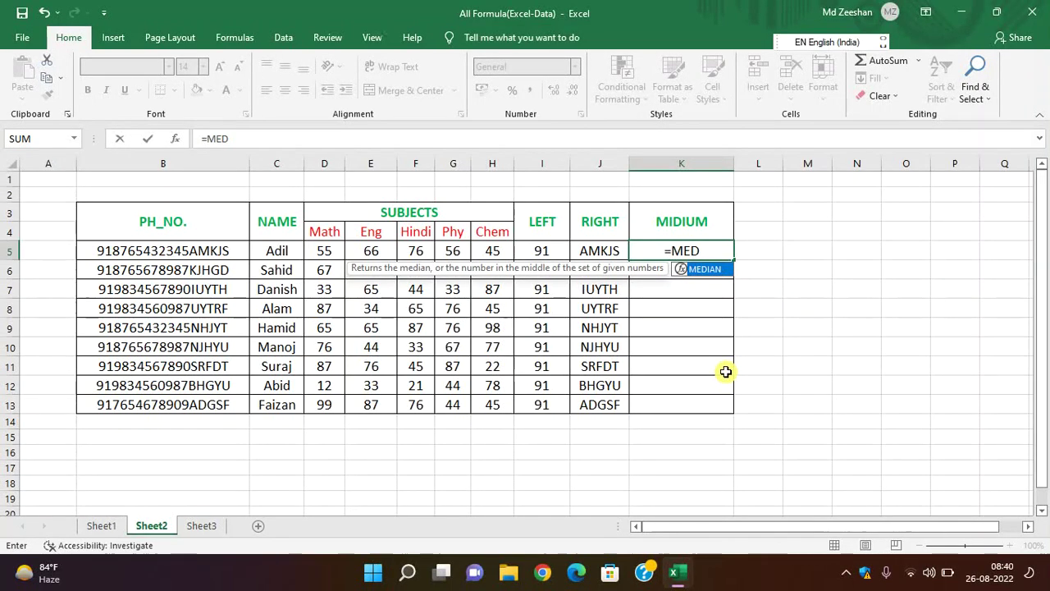
key("Escape")
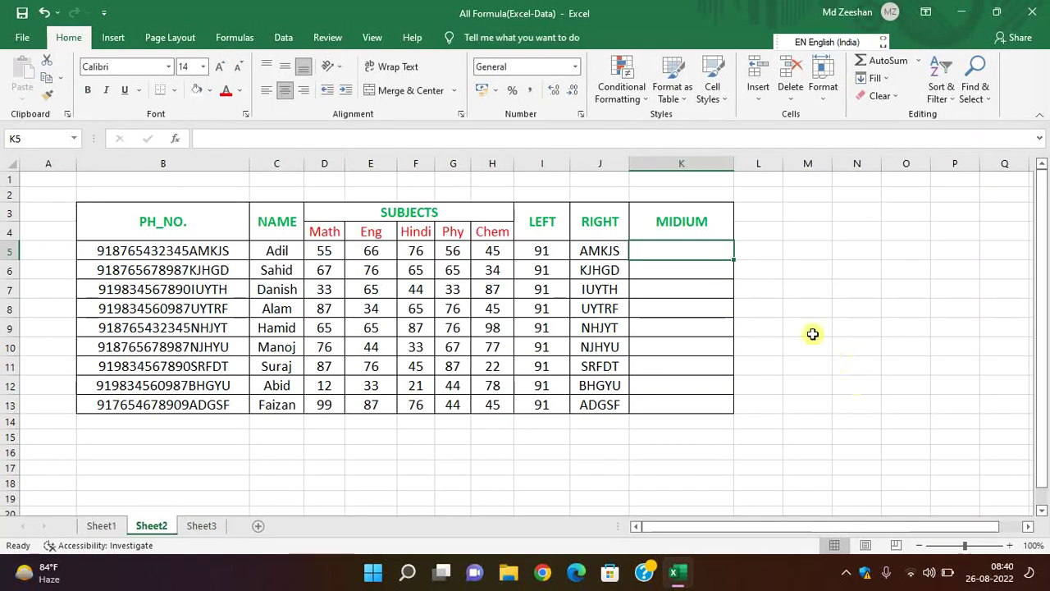
type("=")
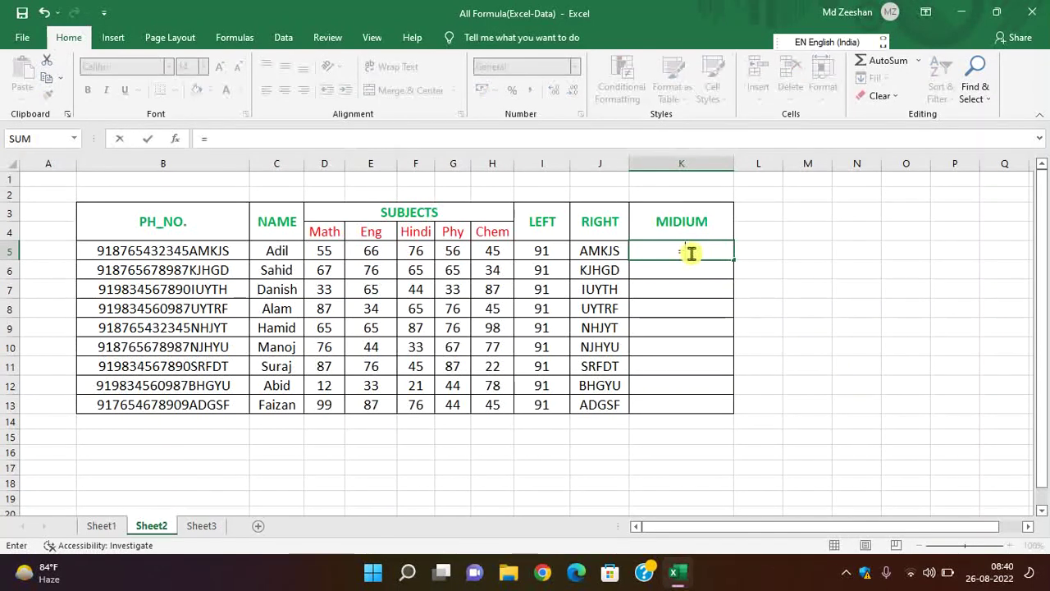
type("MID")
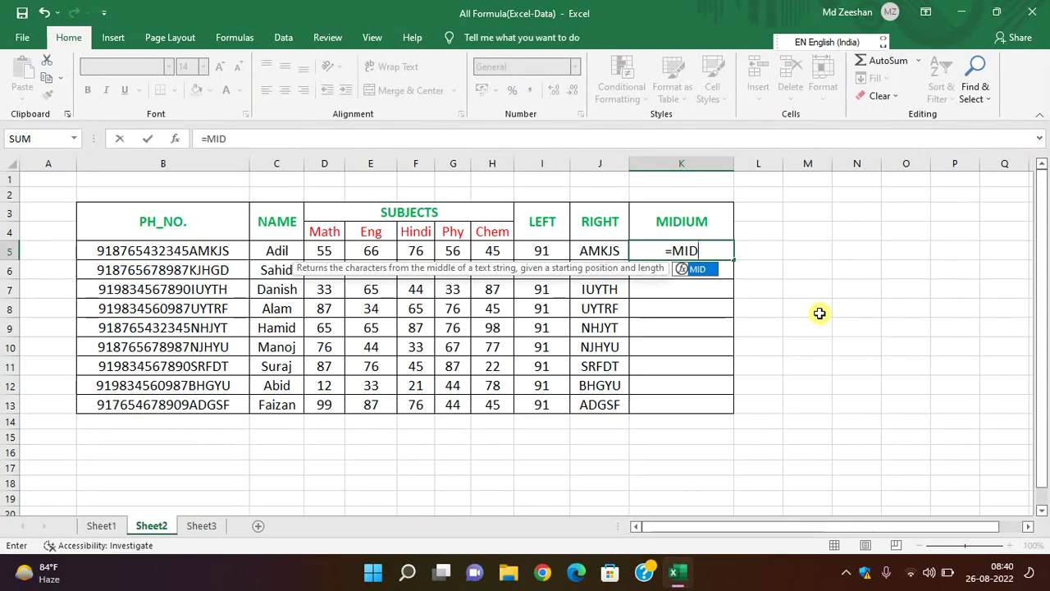
type("(")
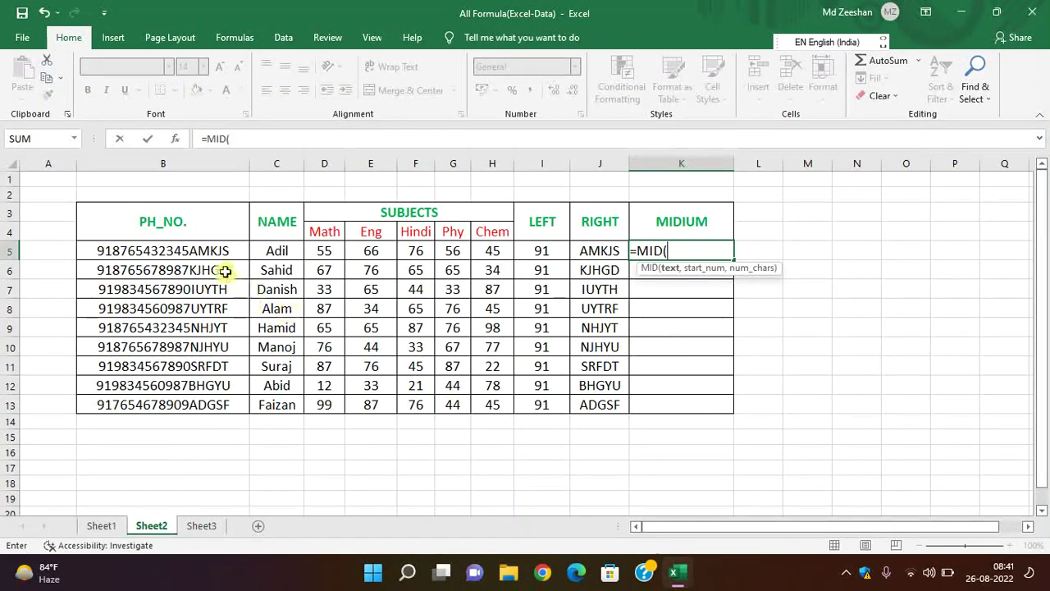
left_click(202, 253)
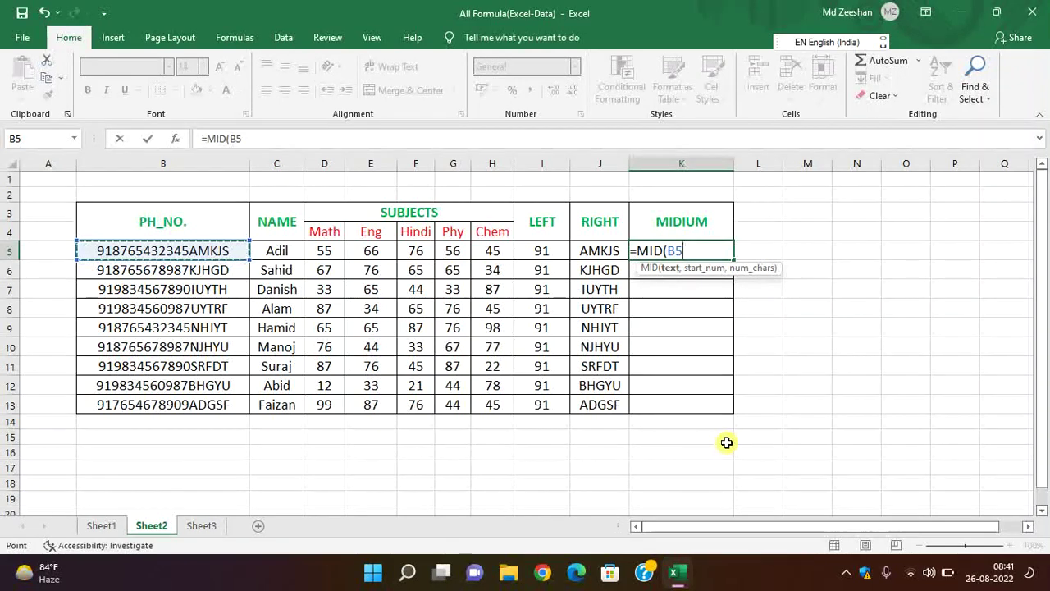
type(",")
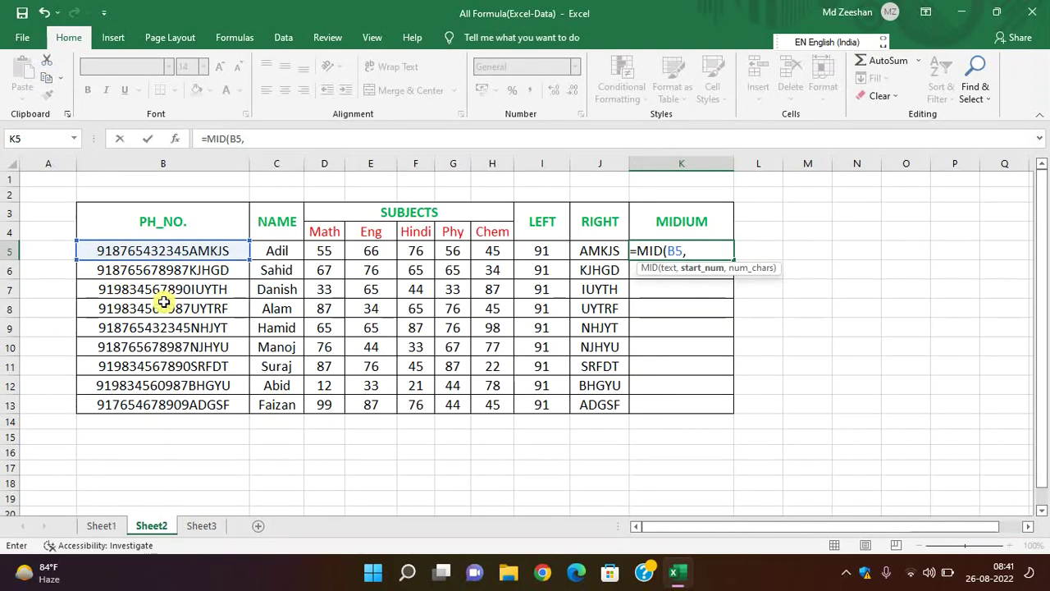
type("3,")
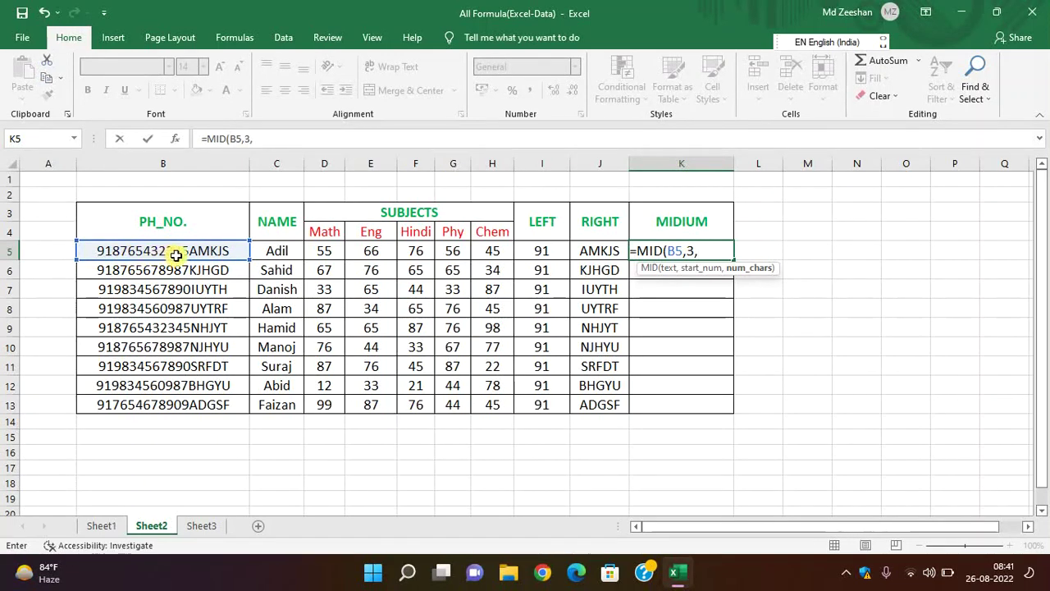
type("10")
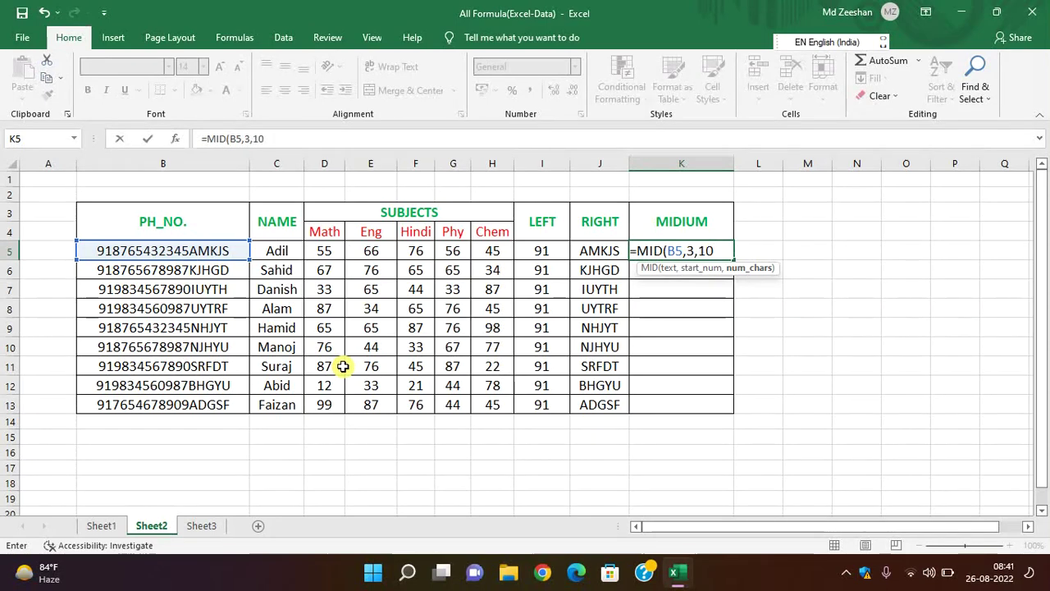
type(")")
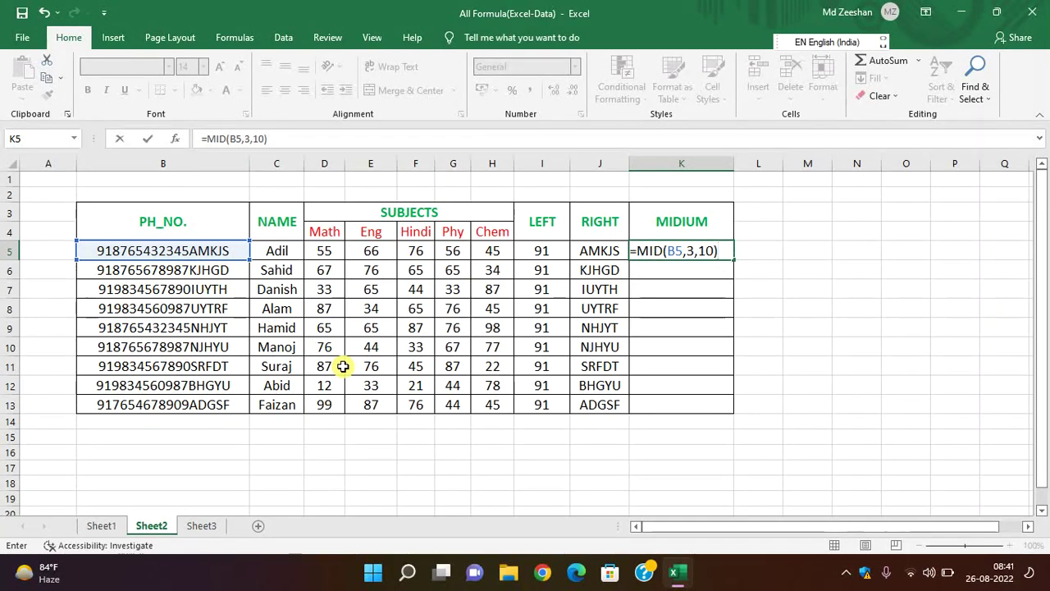
key("Return")
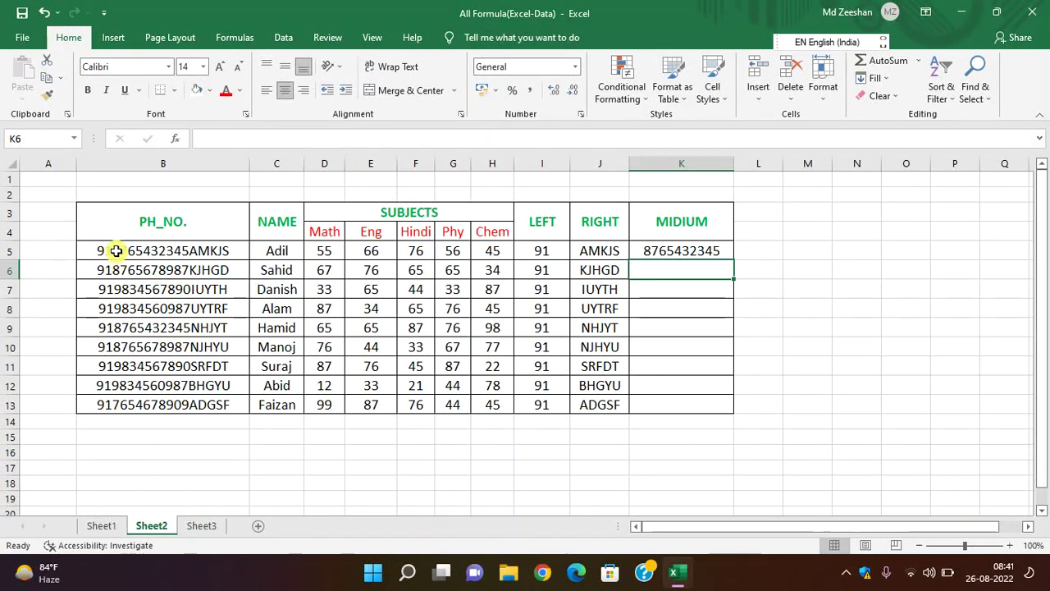
left_click(117, 251)
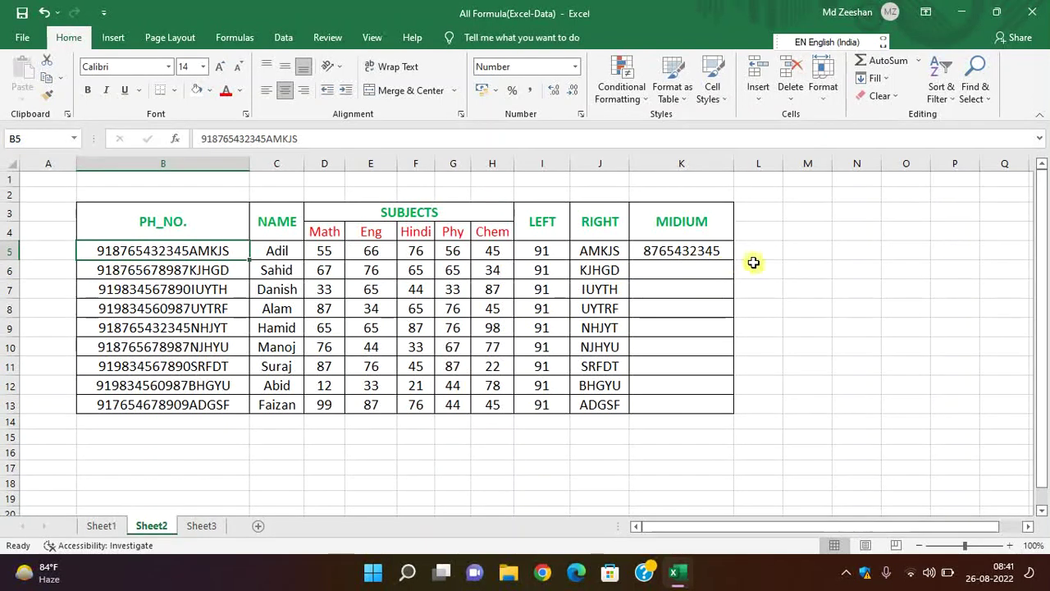
left_click(686, 251)
Step: Copy =MID(B5,3,10) down to K13 and recheck the formula in K5
left_click_drag(730, 261, 733, 411)
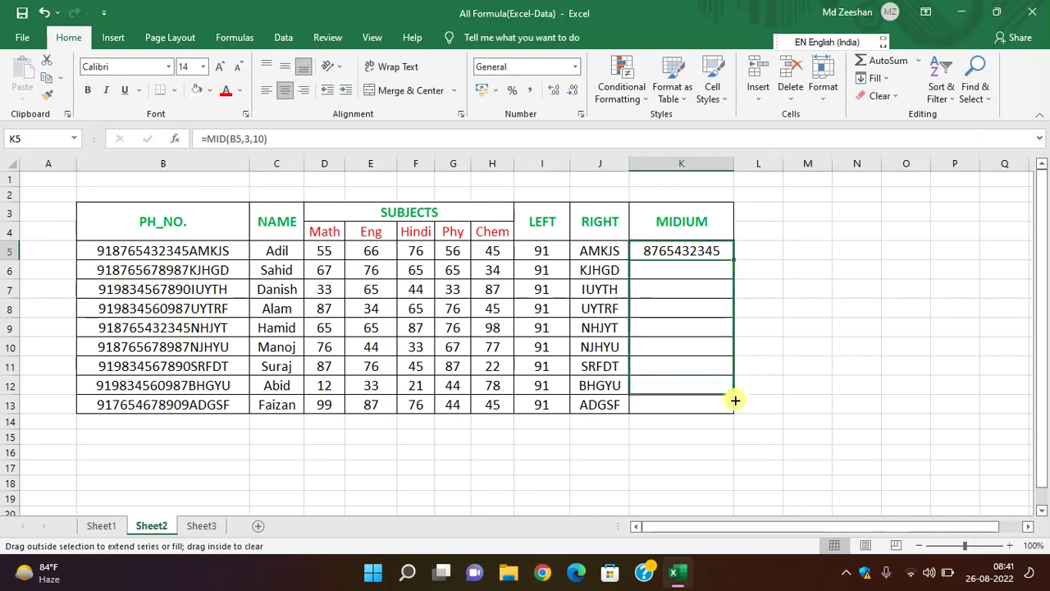
left_click(807, 344)
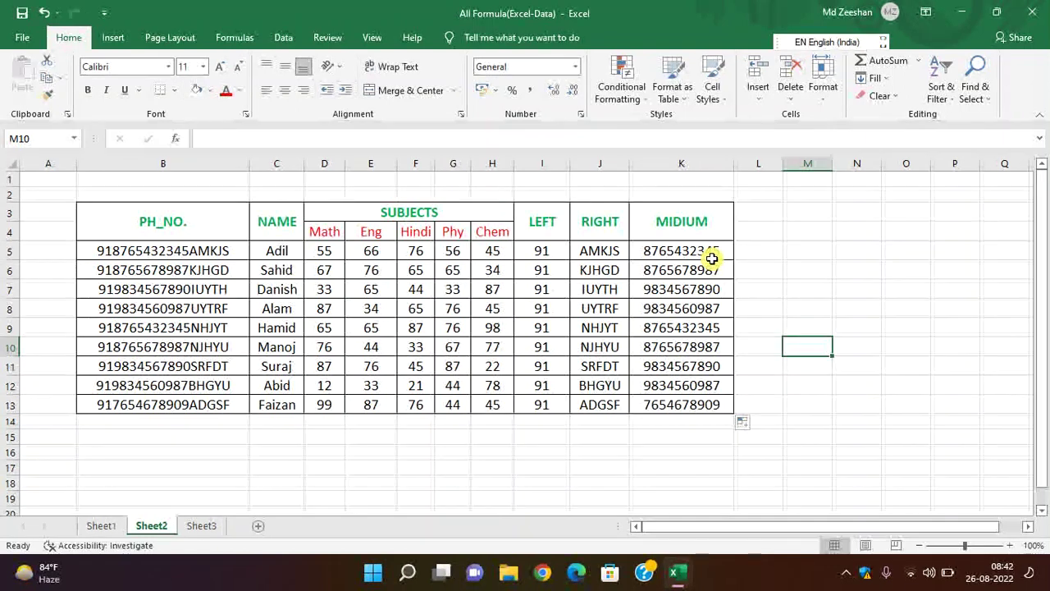
left_click(700, 252)
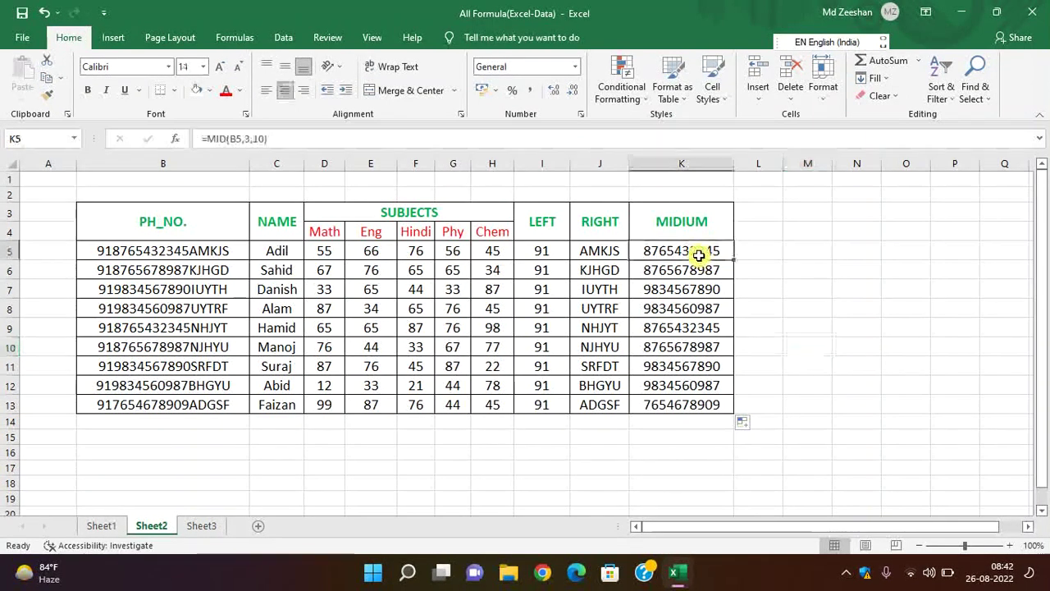